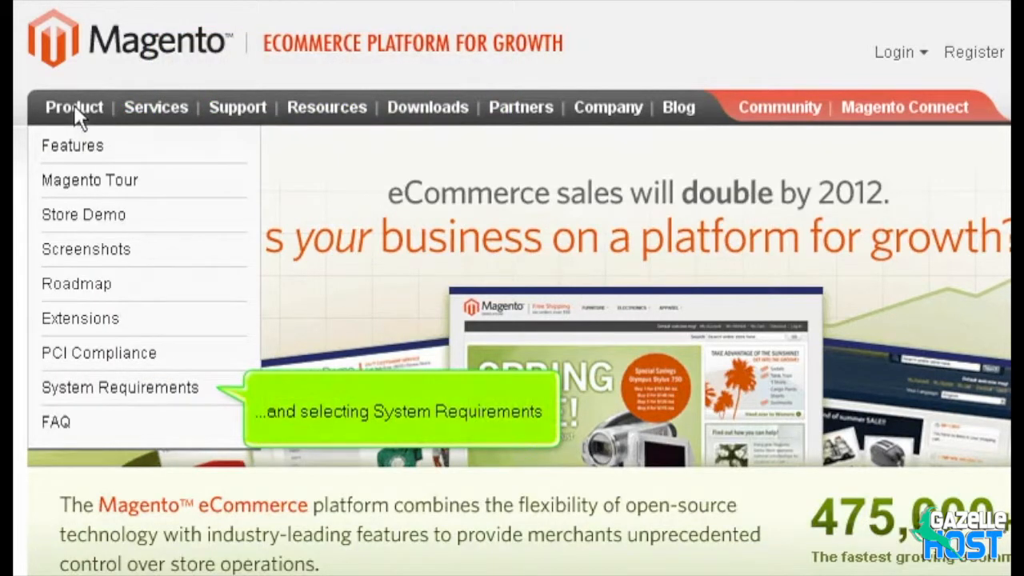
# - Review the System Requirements page, then go to the Download Magento page
pyautogui.click(112, 386)
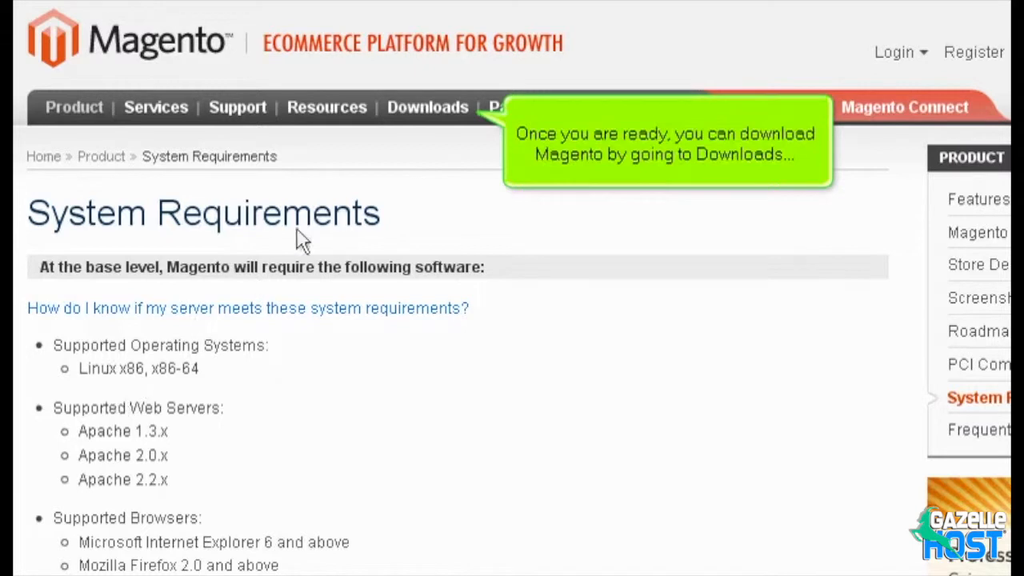
pyautogui.moveTo(434, 112)
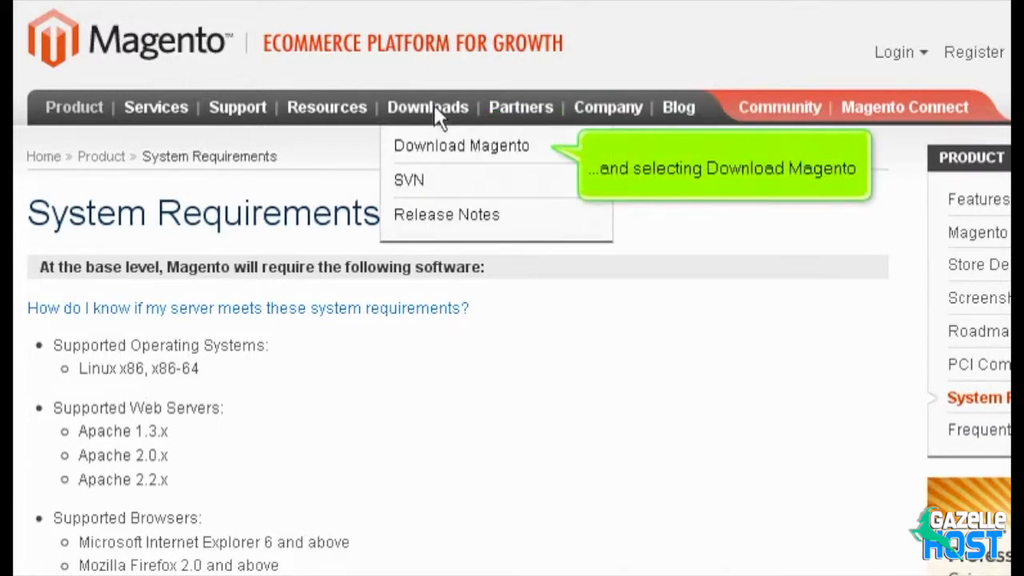
pyautogui.click(457, 146)
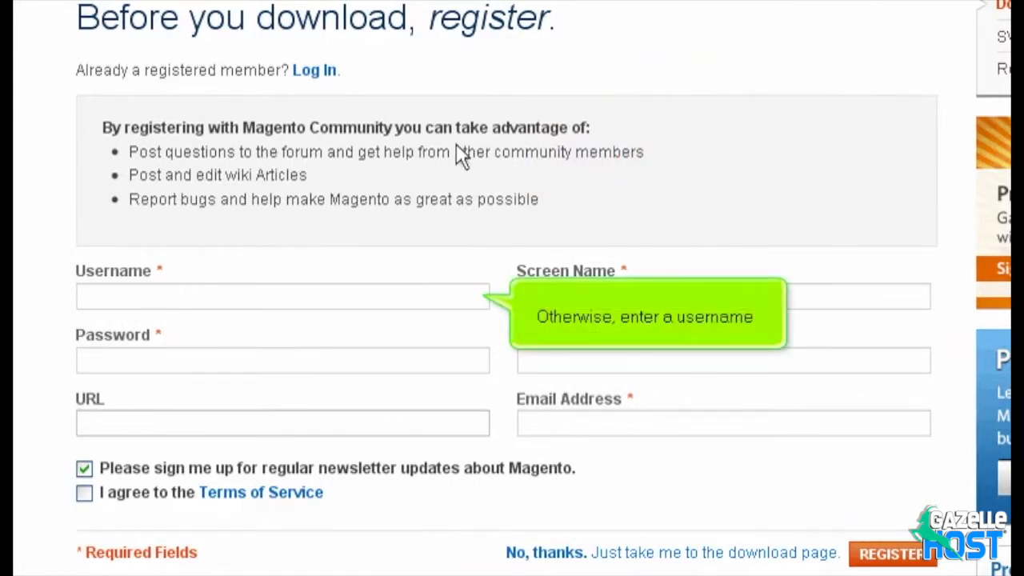
# - Enter the account's username, screen name and password in the registration form
pyautogui.click(464, 303)
pyautogui.write('jdoe')
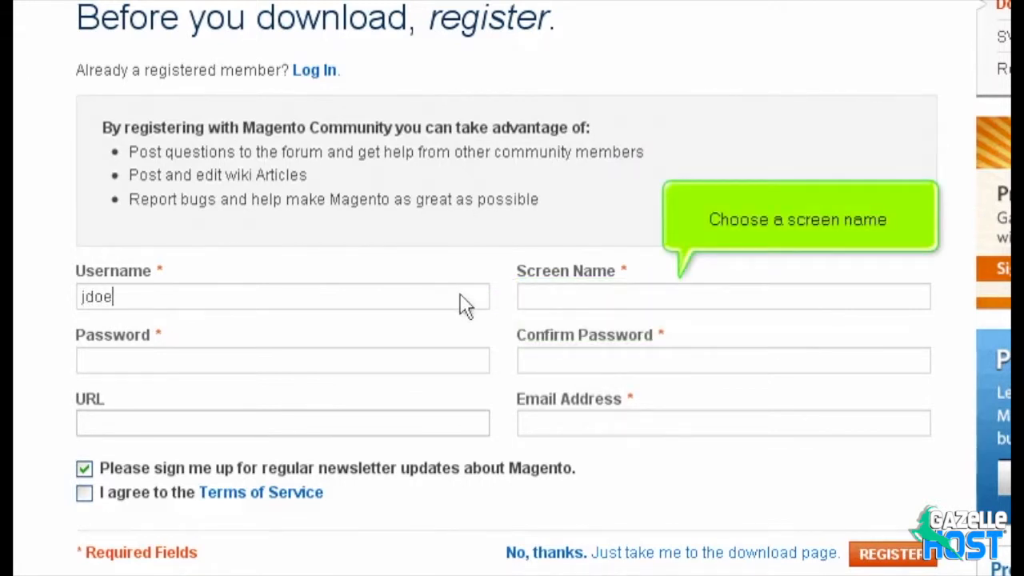
pyautogui.click(693, 308)
pyautogui.write('John Doe')
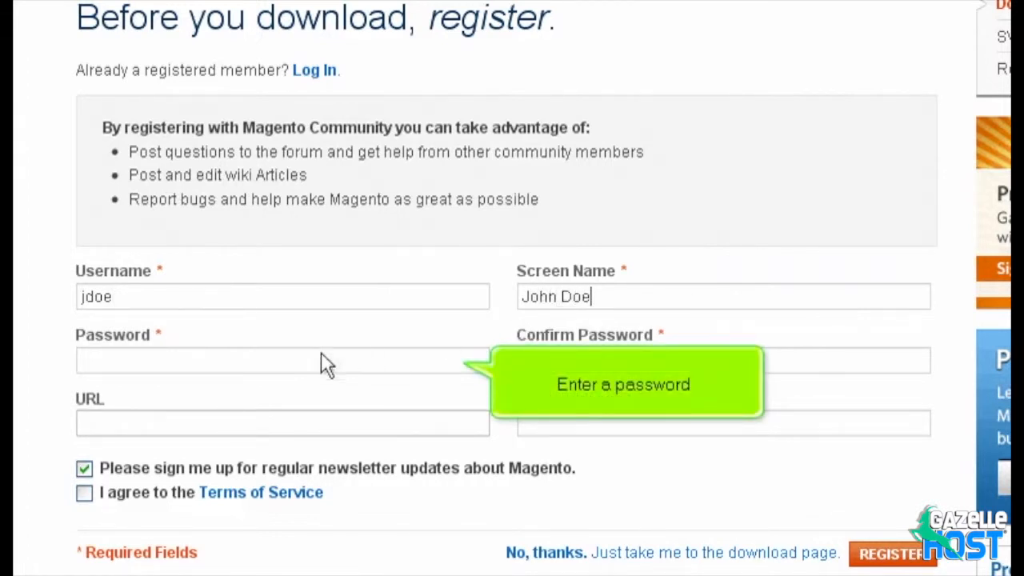
pyautogui.click(300, 367)
pyautogui.write('••••••••••')
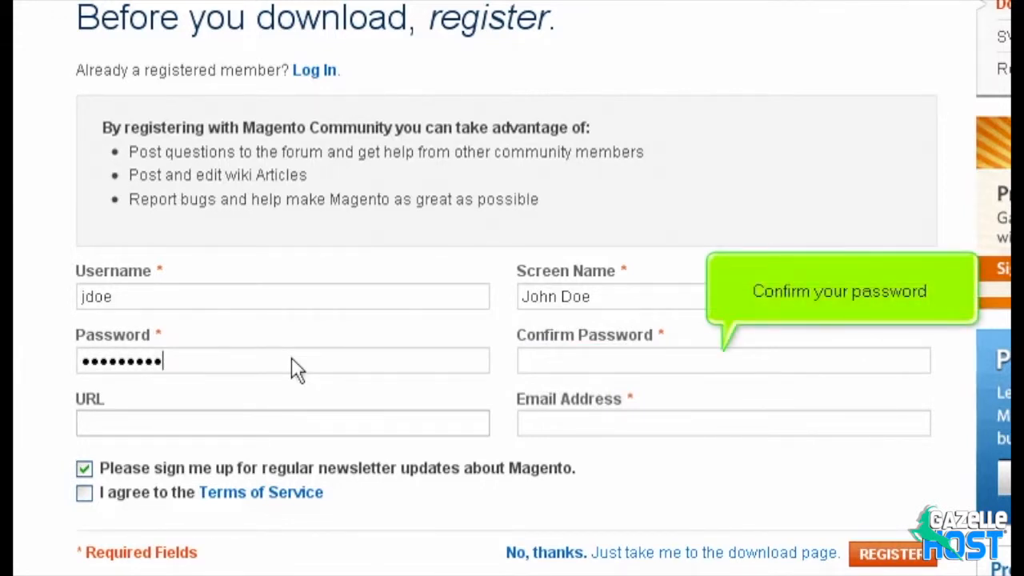
# - Confirm the password, add the contact's e-mail, accept the Terms of Service and register
pyautogui.click(714, 364)
pyautogui.write('•••••')
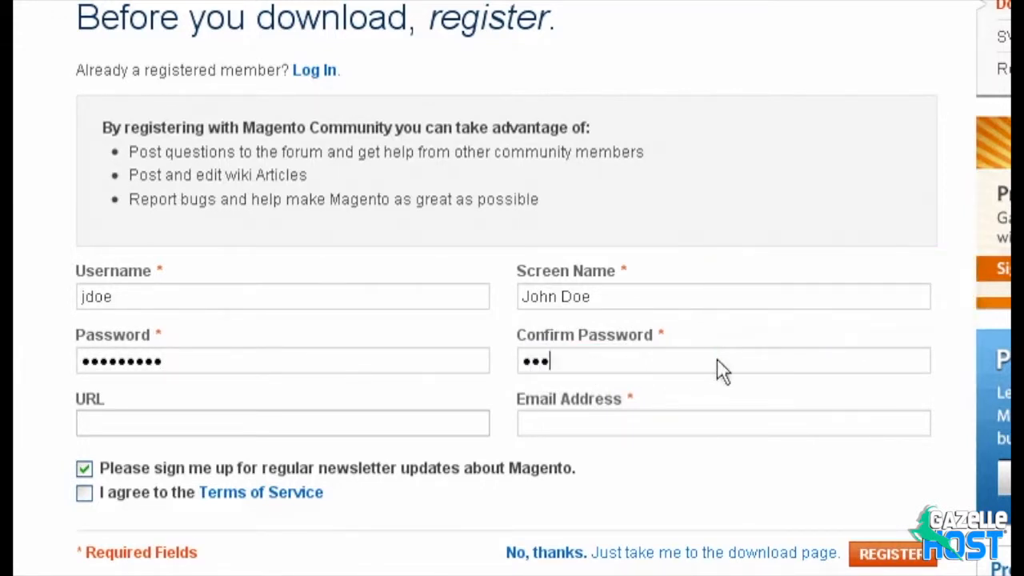
pyautogui.write('•••••')
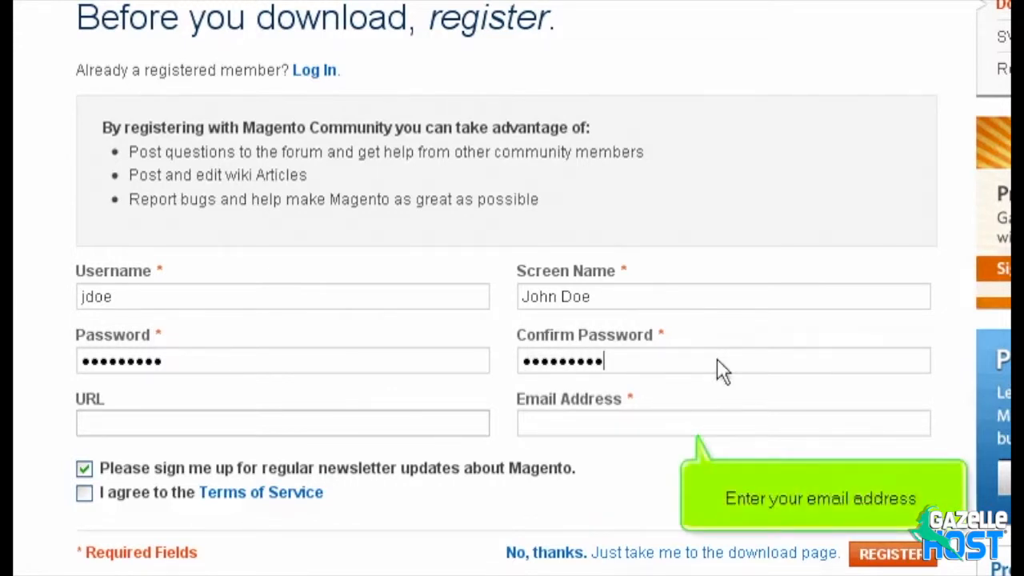
pyautogui.click(739, 422)
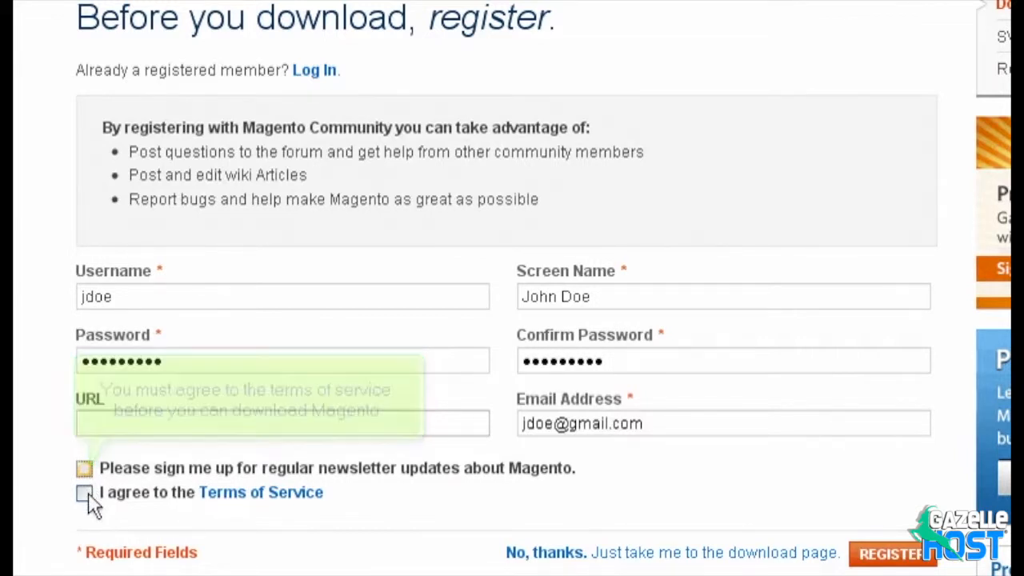
pyautogui.click(85, 492)
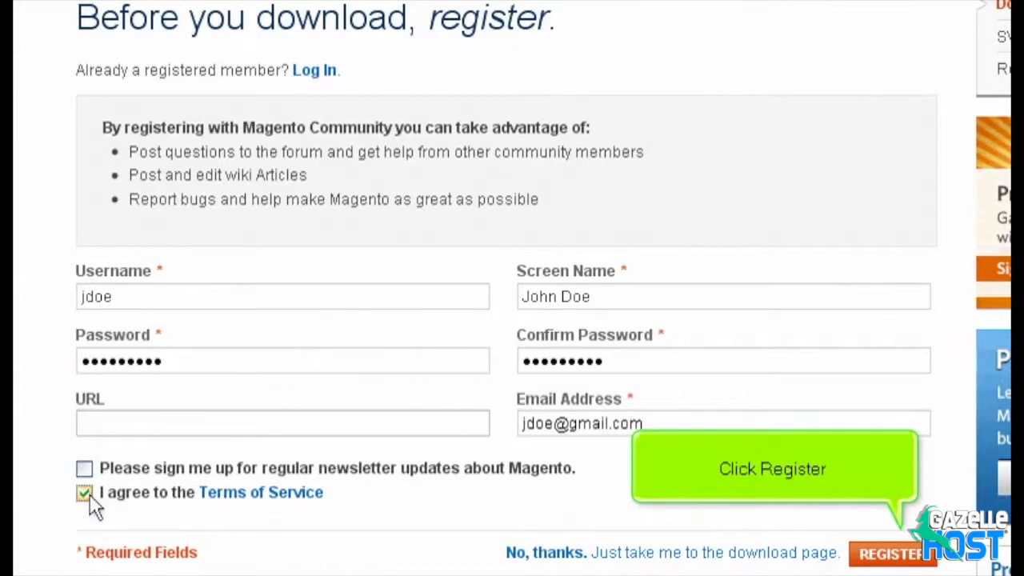
pyautogui.click(887, 553)
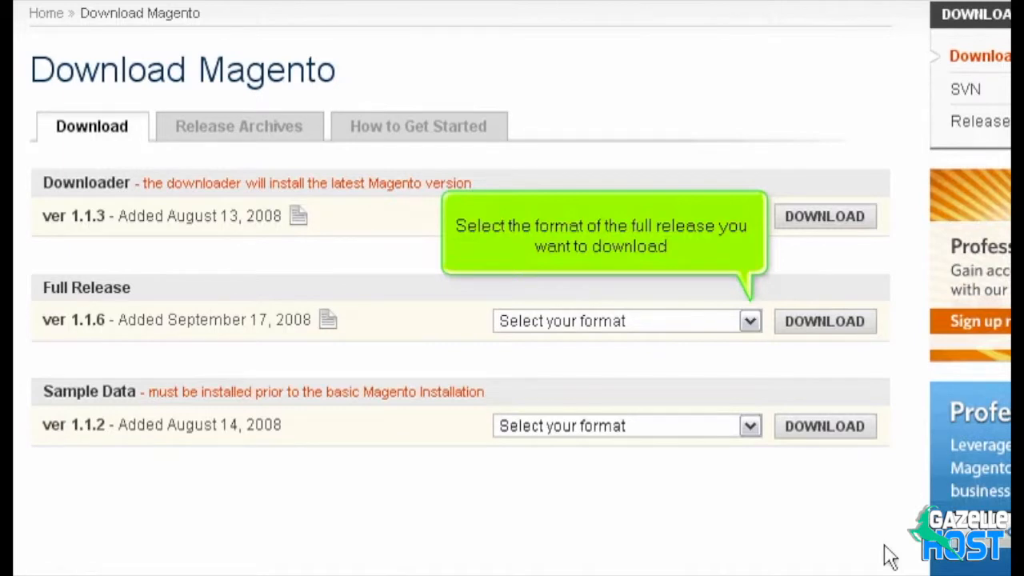
# - Download the 1.1.6 full release as magento-1.1.6.zip and save the file
pyautogui.click(750, 320)
pyautogui.click(652, 360)
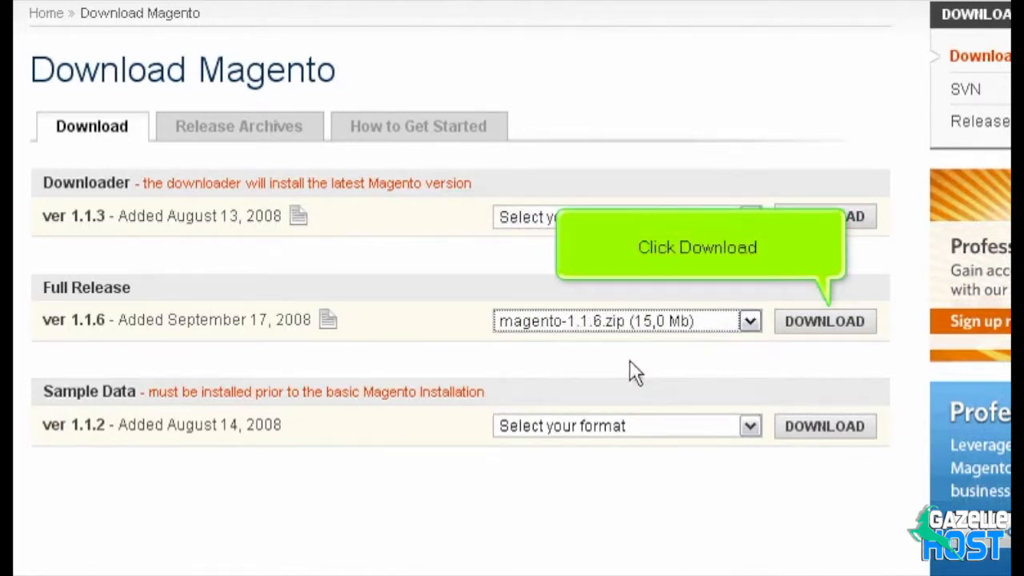
pyautogui.click(810, 325)
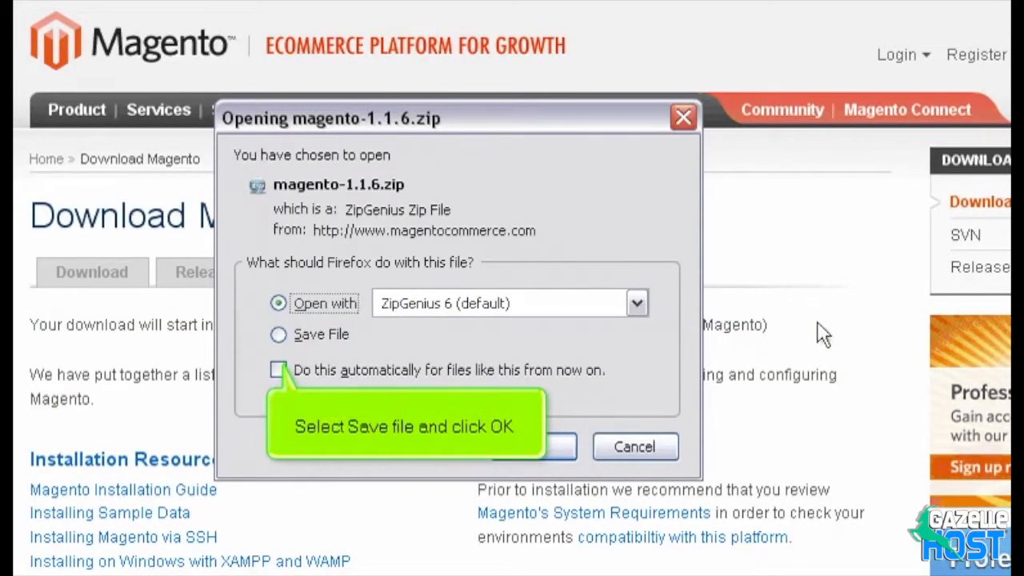
pyautogui.click(317, 336)
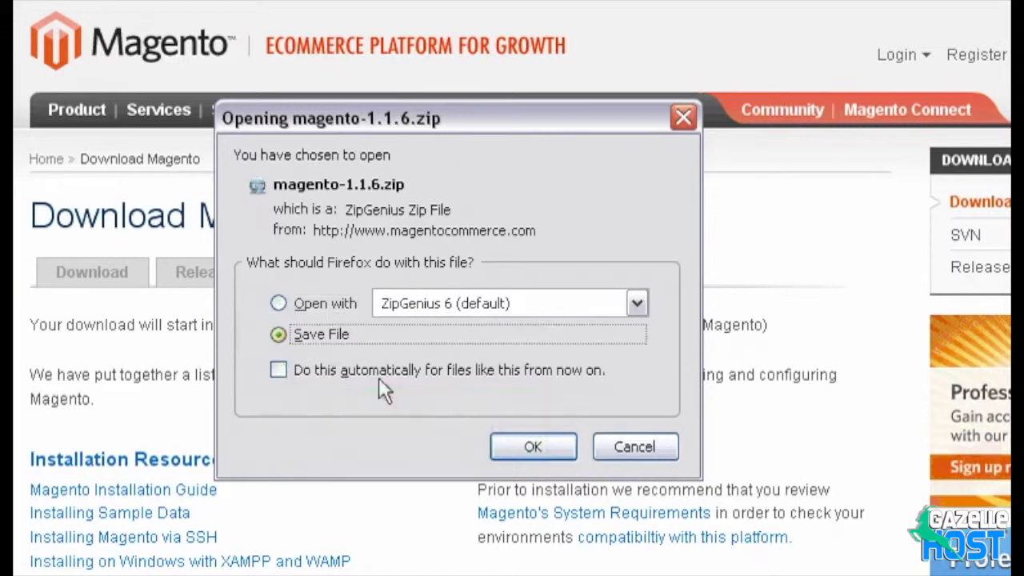
pyautogui.click(532, 446)
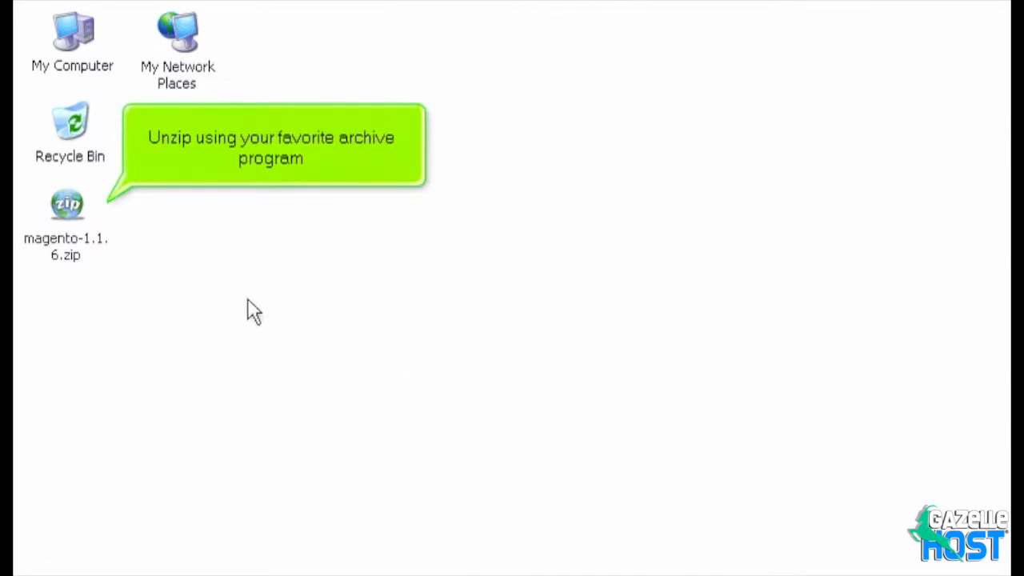
# - Extract magento-1.1.6.zip on the desktop into a magento folder
pyautogui.rightClick(70, 208)
pyautogui.click(199, 313)
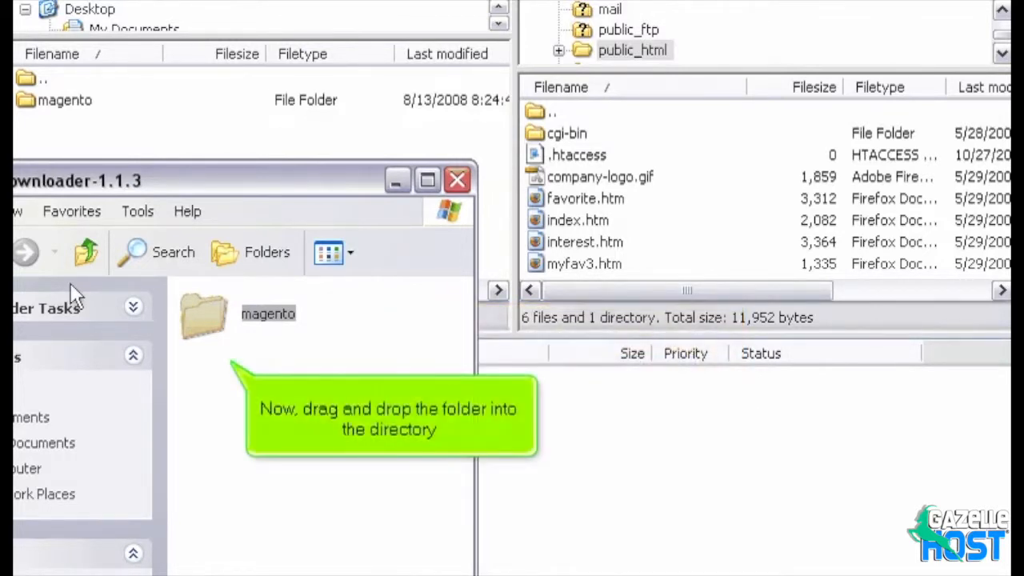
# - Drag the magento folder into public_html on the server in FileZilla
pyautogui.moveTo(207, 314); pyautogui.dragTo(506, 200)
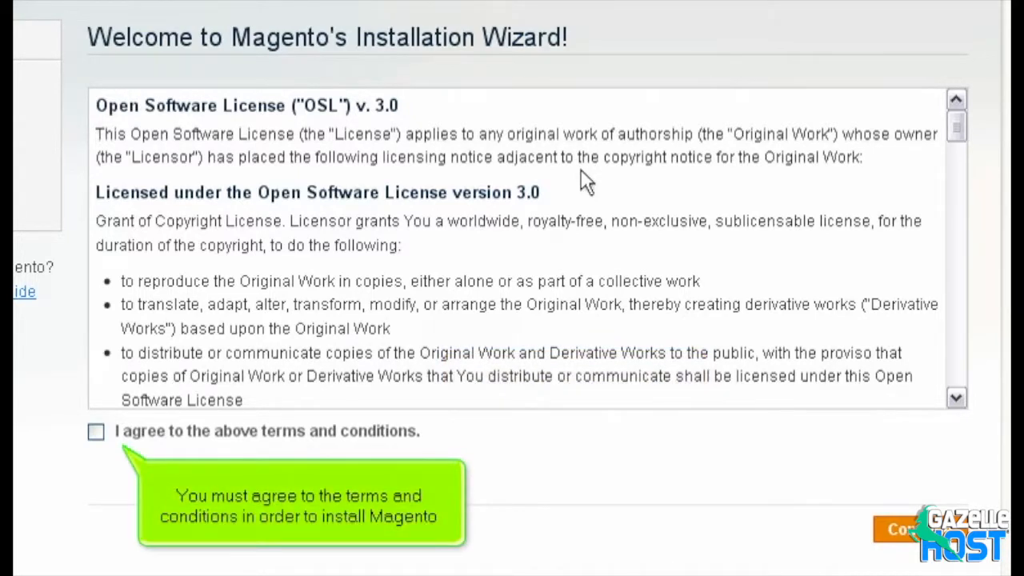
# - Accept the license terms and keep English (United States) as the locale
pyautogui.click(97, 432)
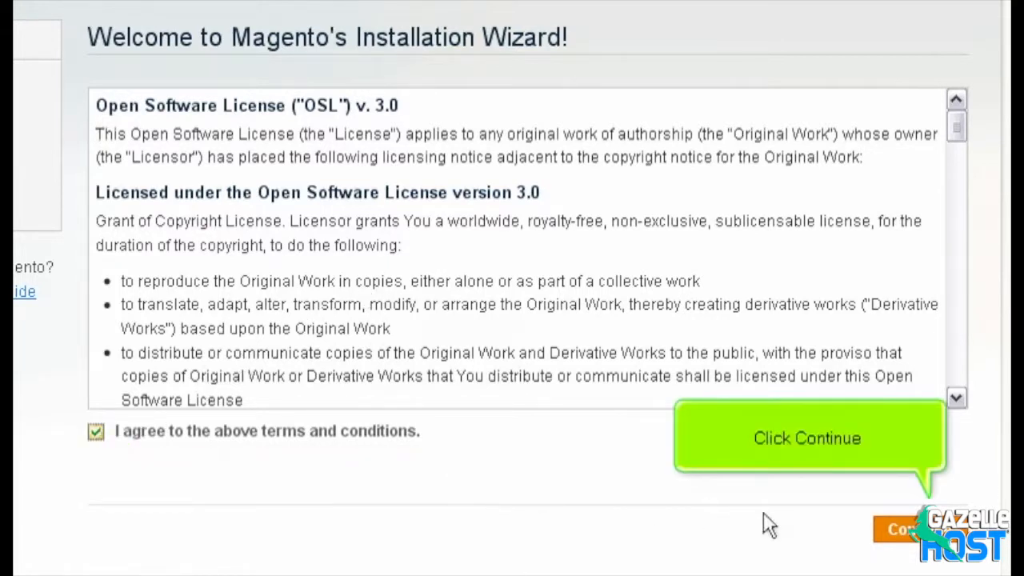
pyautogui.click(900, 529)
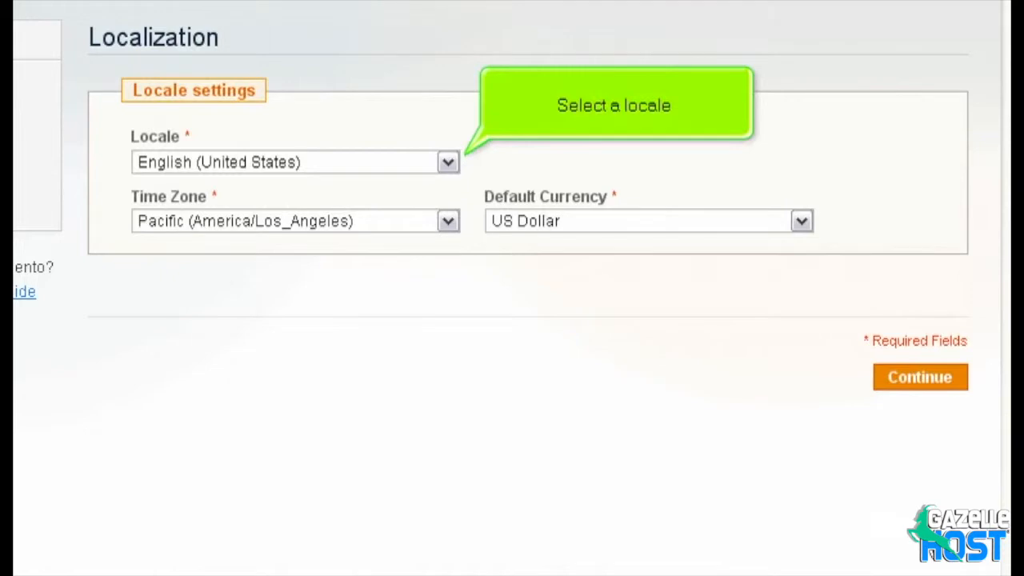
pyautogui.click(448, 163)
pyautogui.click(361, 550)
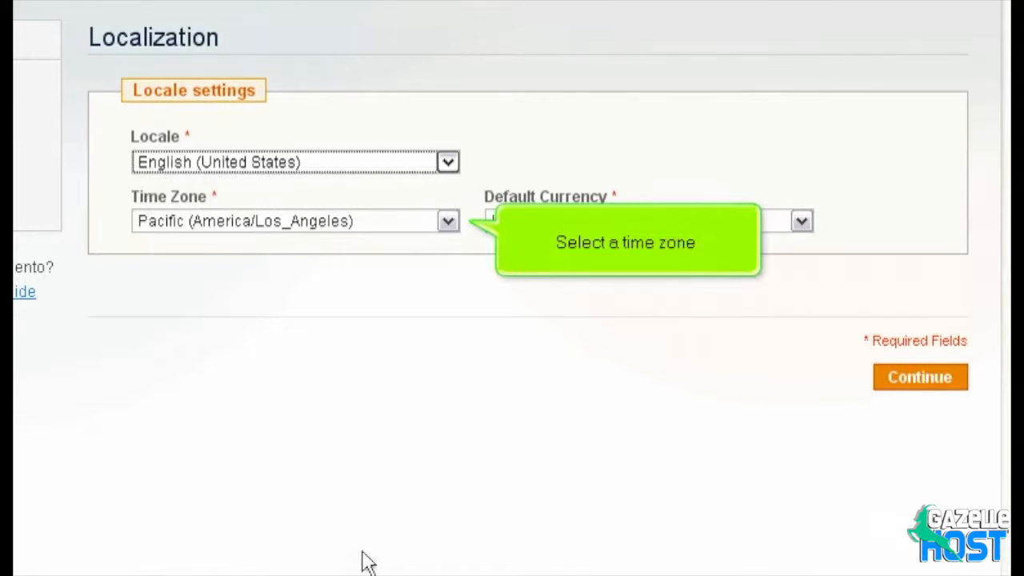
# - Set the time zone to Eastern (America/New_York), keep US Dollar currency, and submit
pyautogui.click(446, 222)
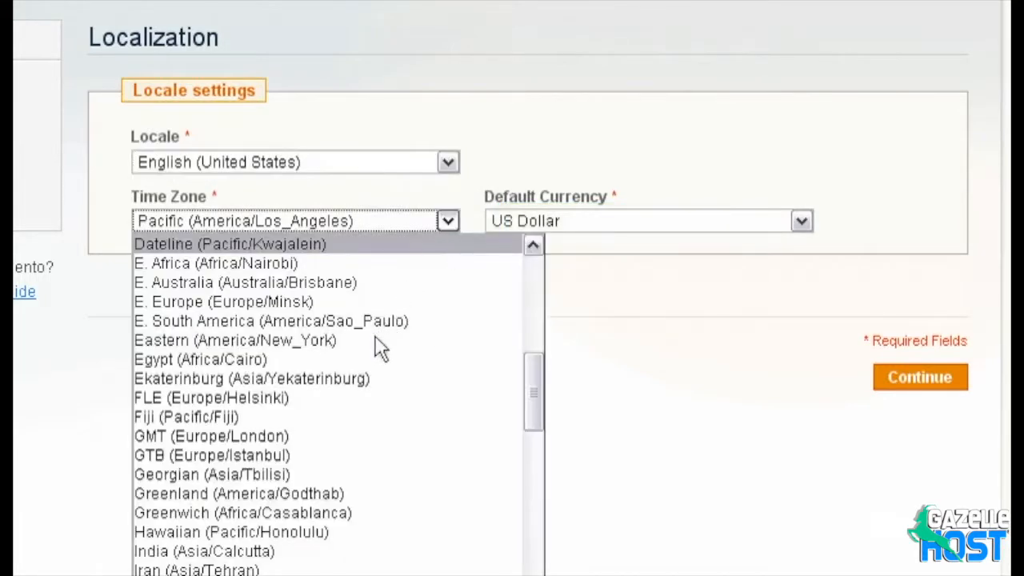
pyautogui.click(375, 340)
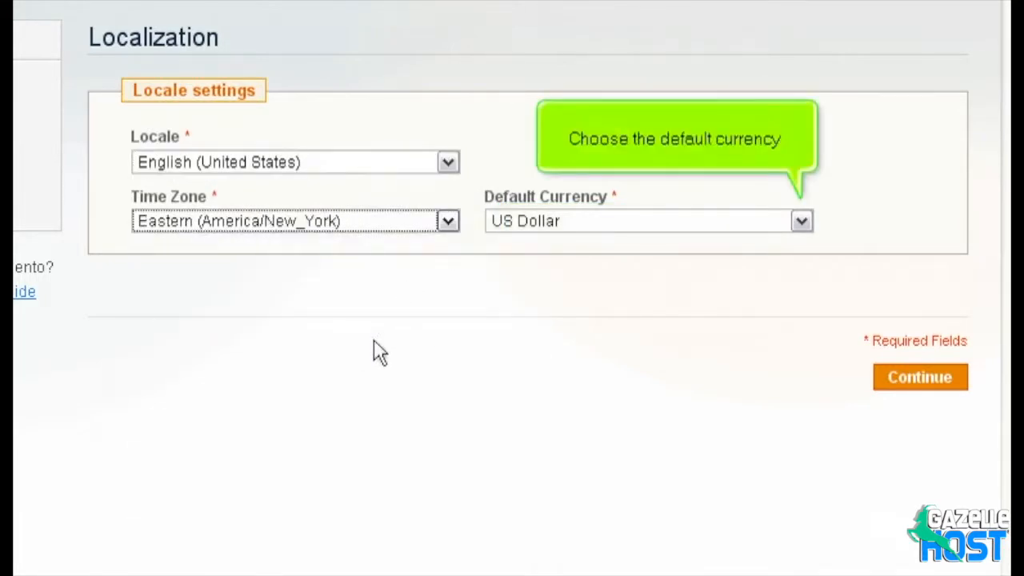
pyautogui.click(801, 221)
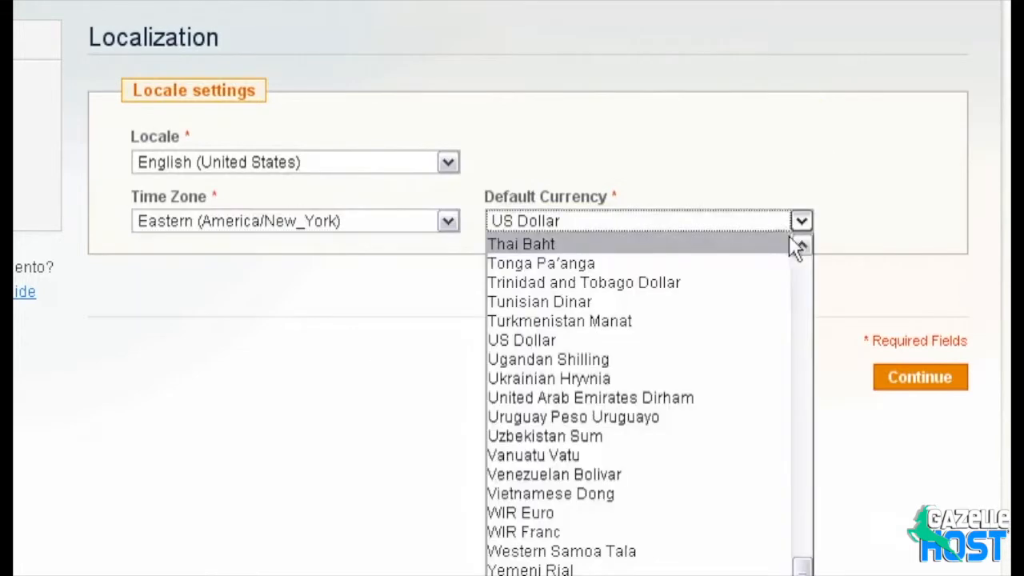
pyautogui.click(693, 334)
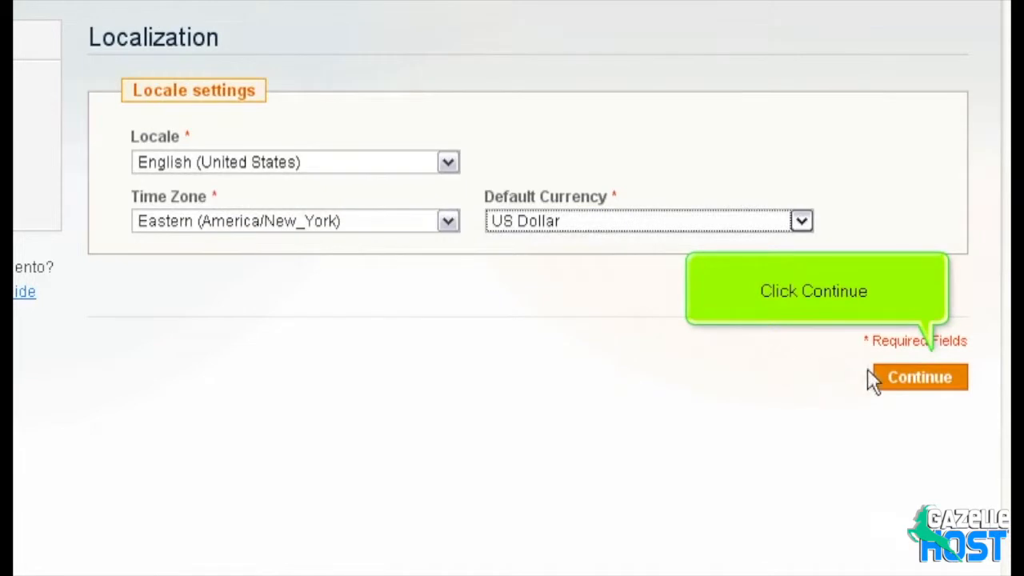
pyautogui.click(920, 378)
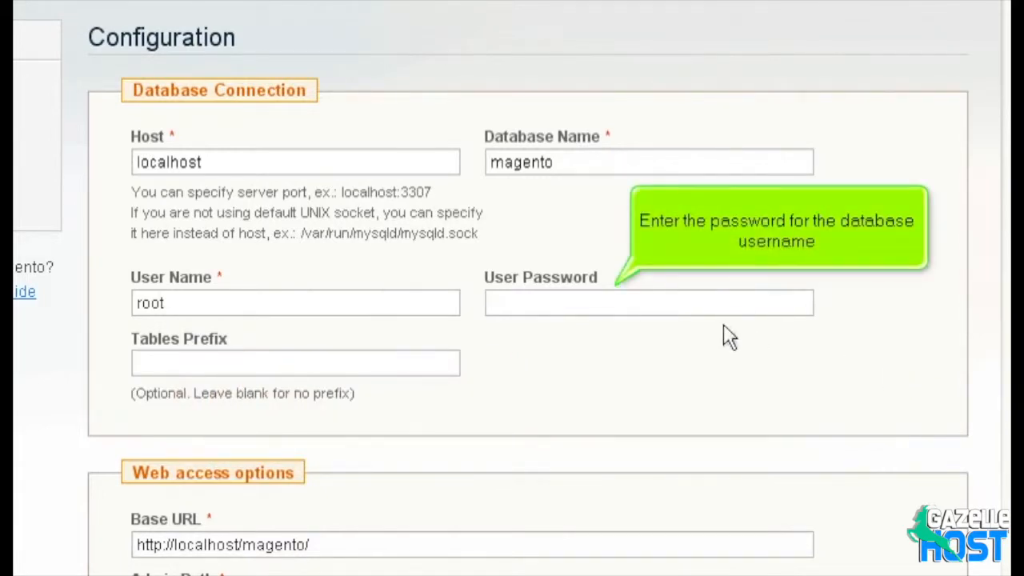
# - Enter the database user's password and submit the database and web access configuration
pyautogui.click(664, 310)
pyautogui.write('12345678901234')
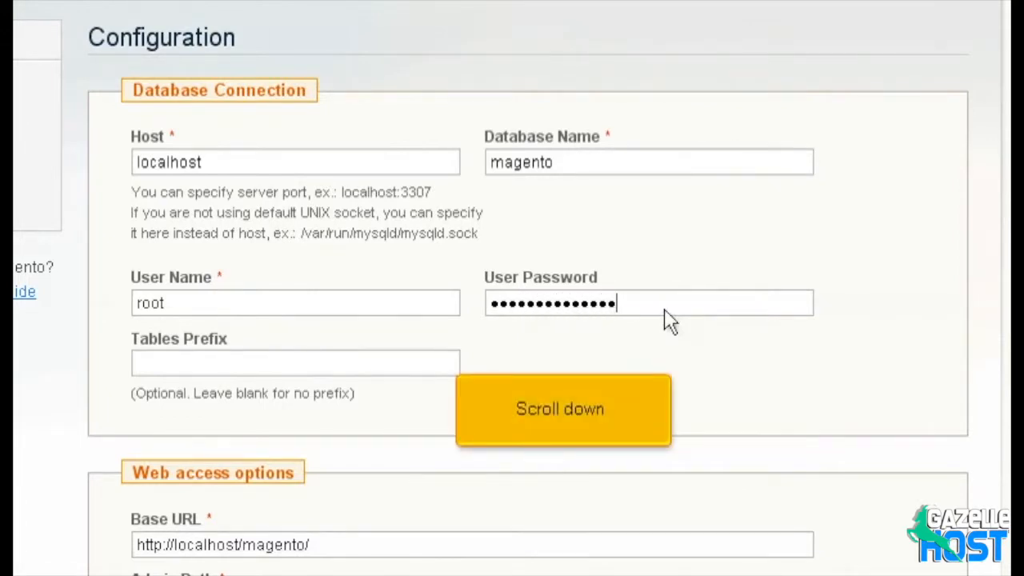
pyautogui.scroll(-4, 668, 320)
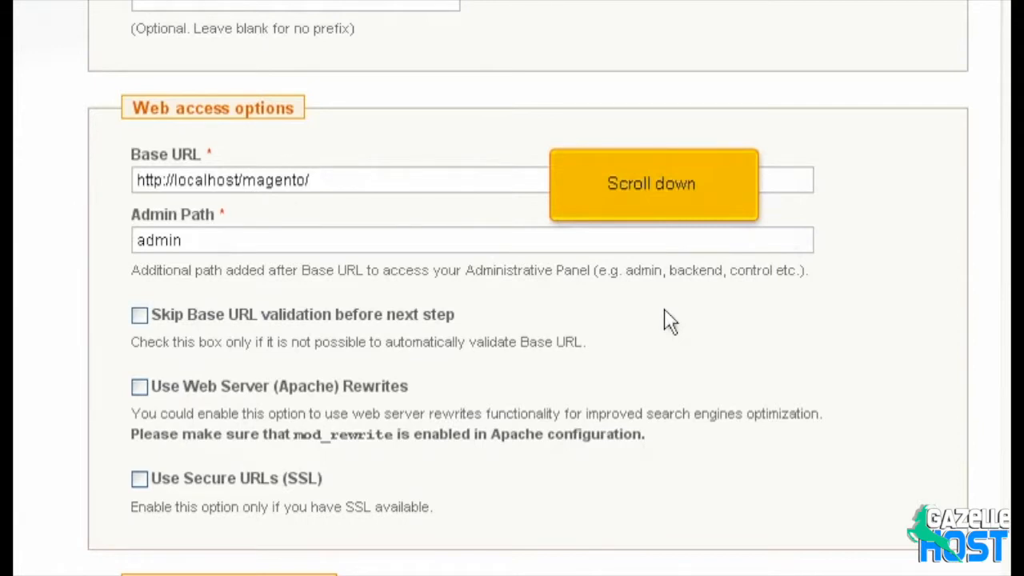
pyautogui.scroll(-5, 670, 321)
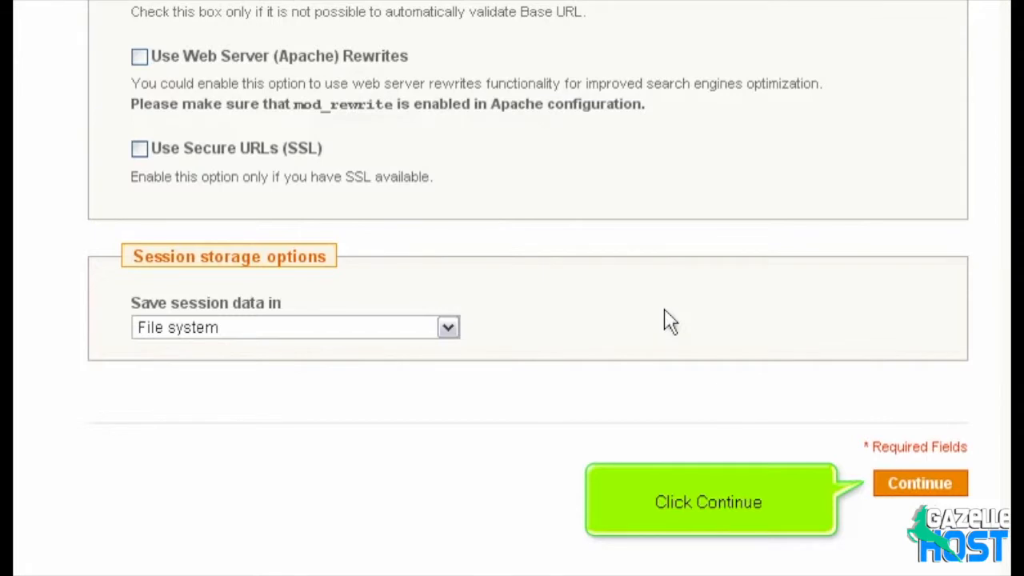
pyautogui.click(918, 484)
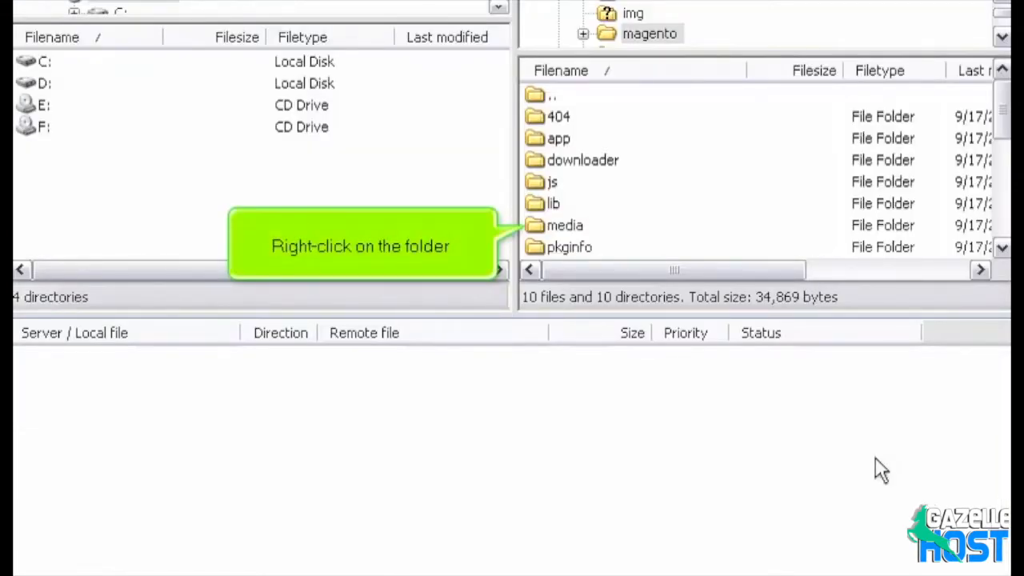
# - Change the media folder's numeric permissions from 775 to 777 in File Attributes
pyautogui.rightClick(549, 228)
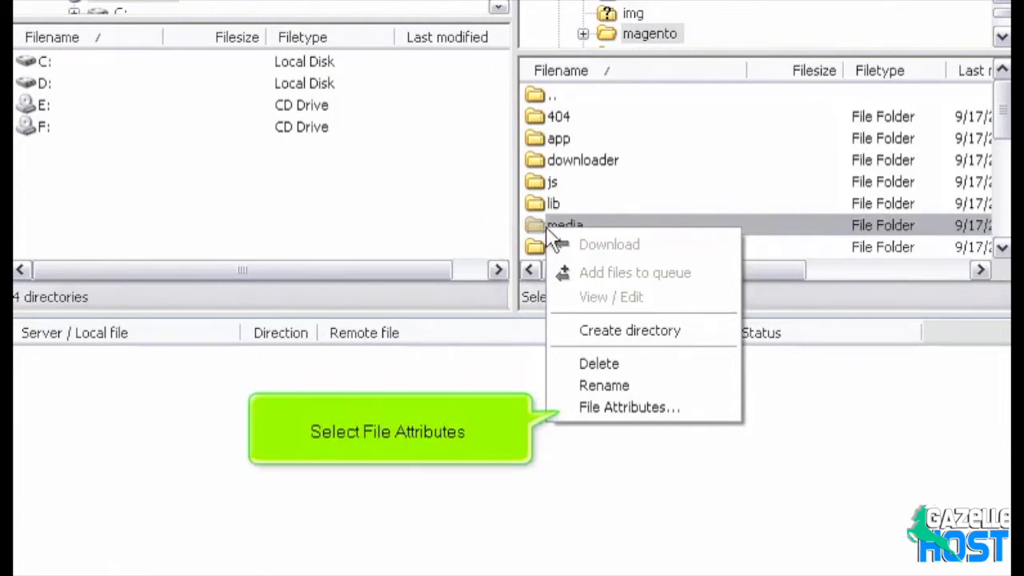
pyautogui.click(573, 408)
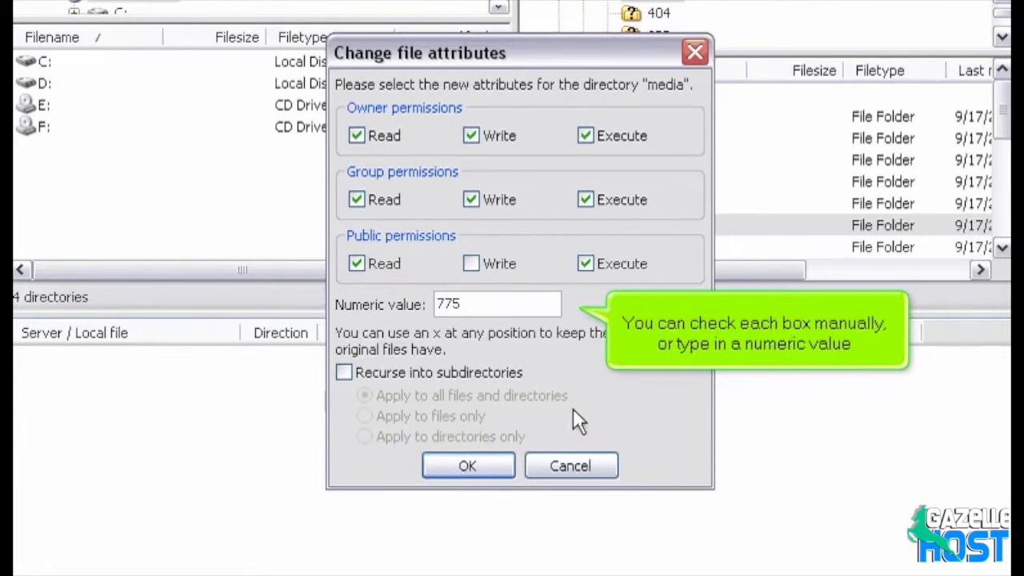
pyautogui.click(553, 312)
pyautogui.press('BackSpace')
pyautogui.press('BackSpace')
pyautogui.press('BackSpace')
pyautogui.write('777')
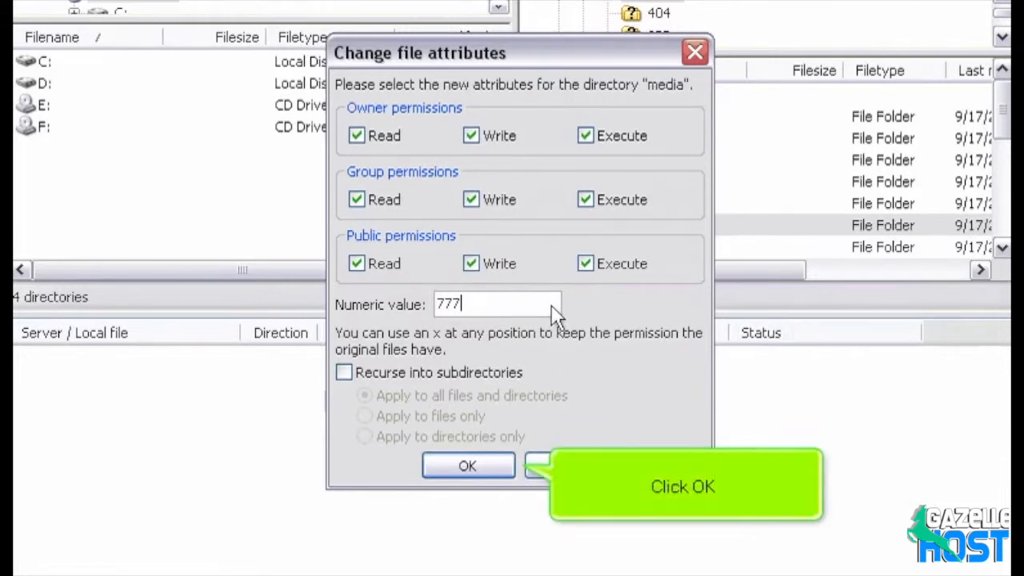
pyautogui.click(494, 464)
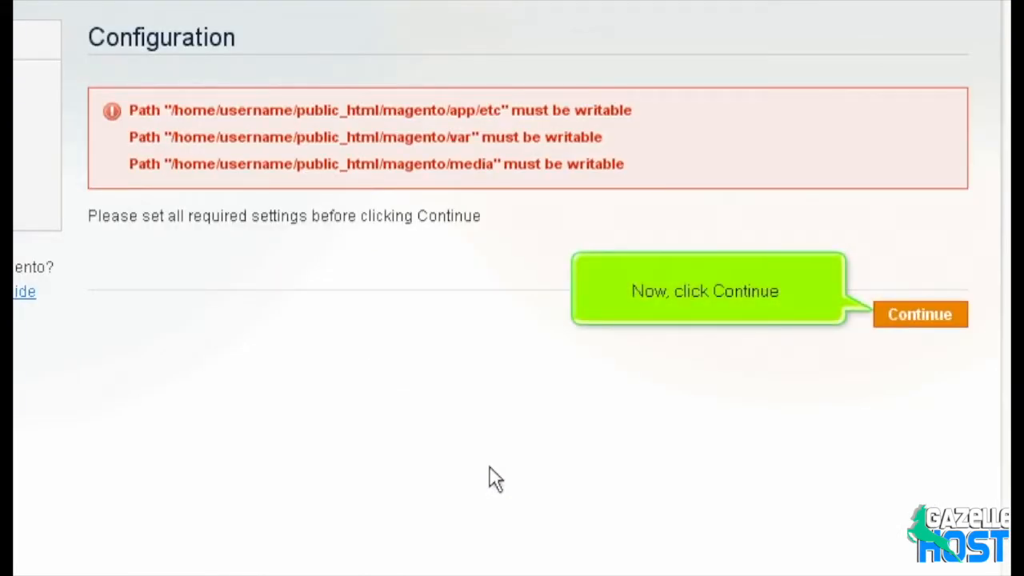
# - Retry the configuration step and enter the admin's first name, last name and e-mail
pyautogui.click(896, 319)
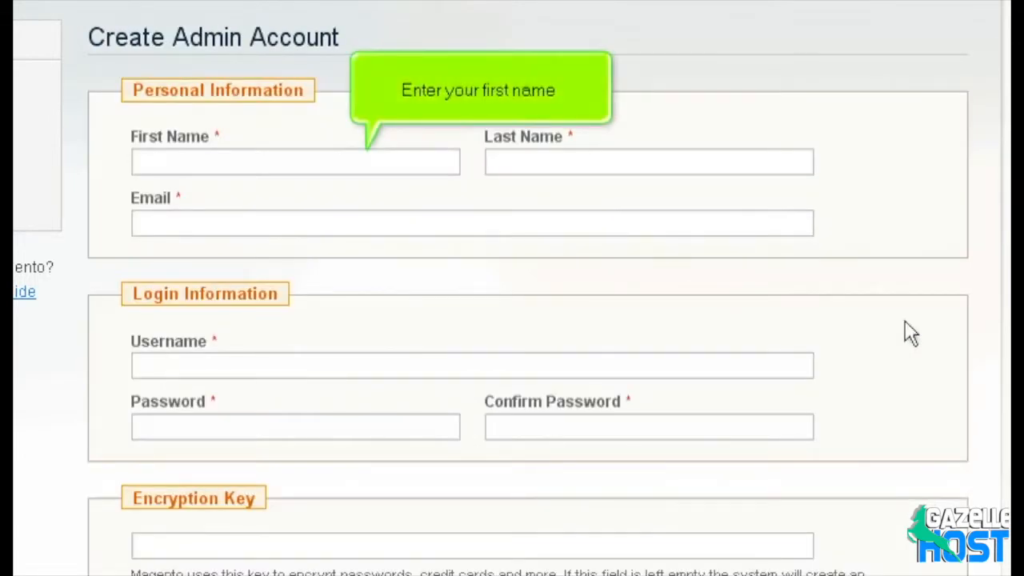
pyautogui.click(416, 160)
pyautogui.write('John')
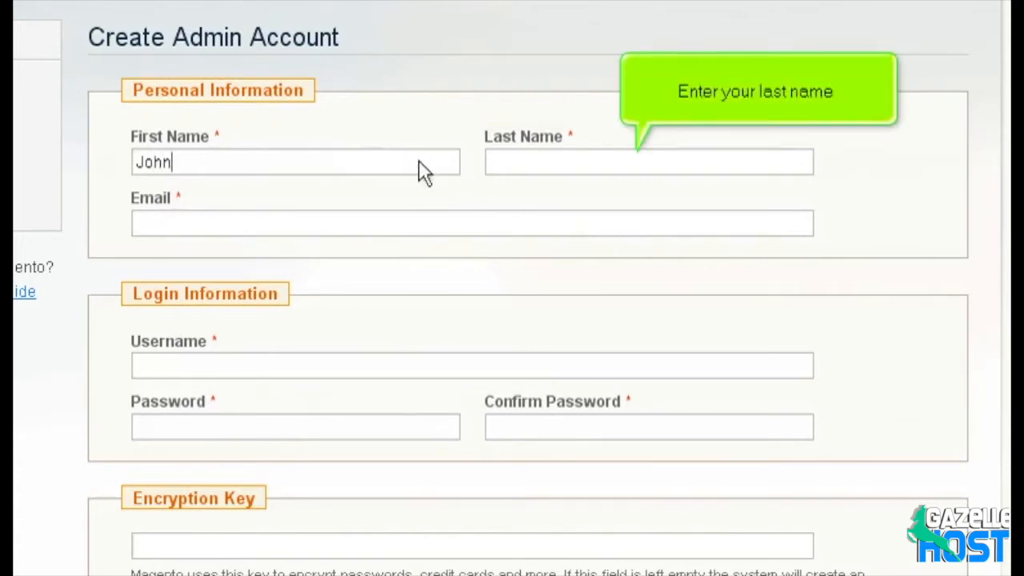
pyautogui.click(644, 164)
pyautogui.write('Doe')
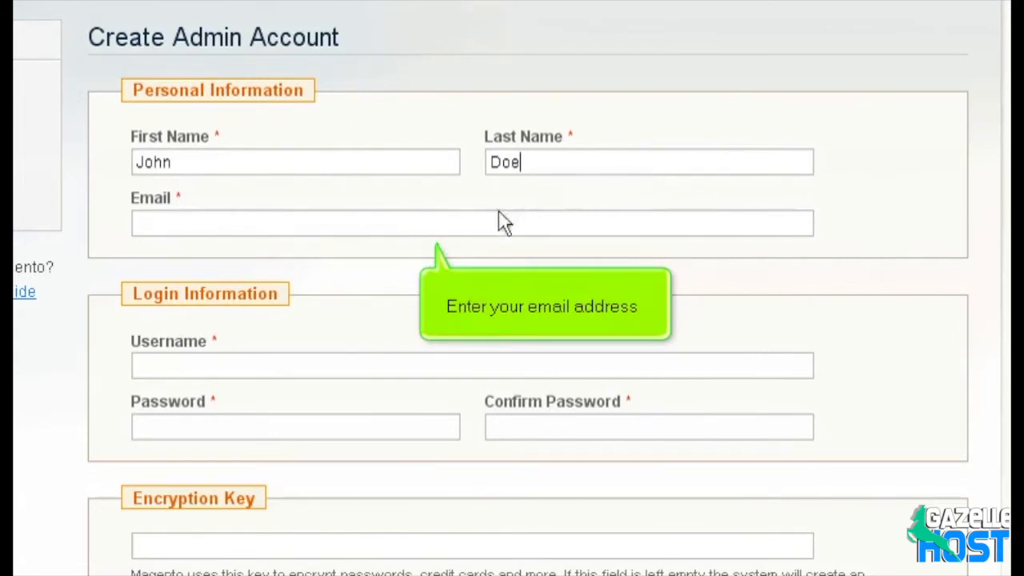
pyautogui.click(462, 227)
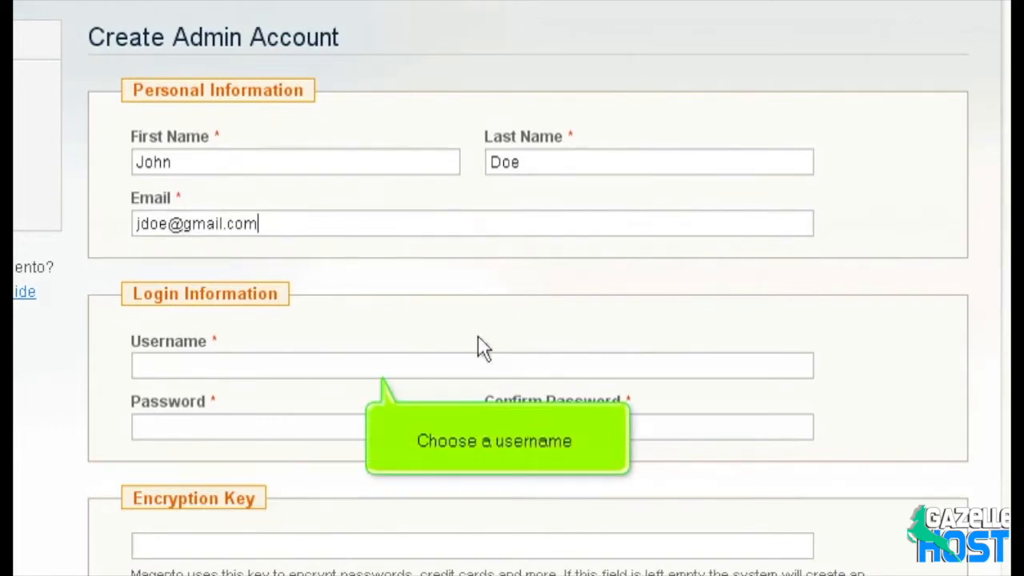
# - Set the admin login username and password, confirm it, and submit to finish installing
pyautogui.click(482, 369)
pyautogui.write('jdoe')
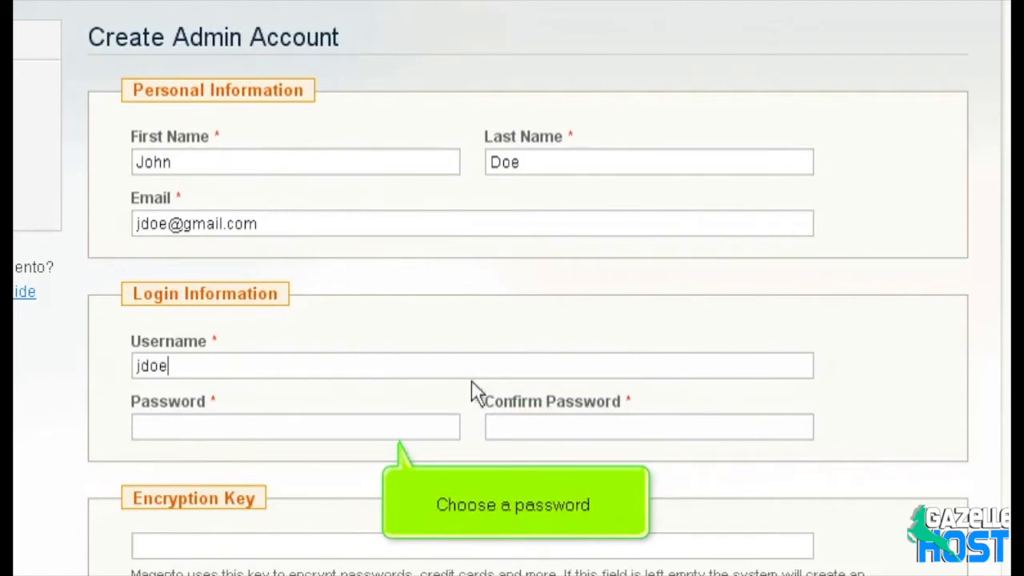
pyautogui.click(429, 428)
pyautogui.write('password1')
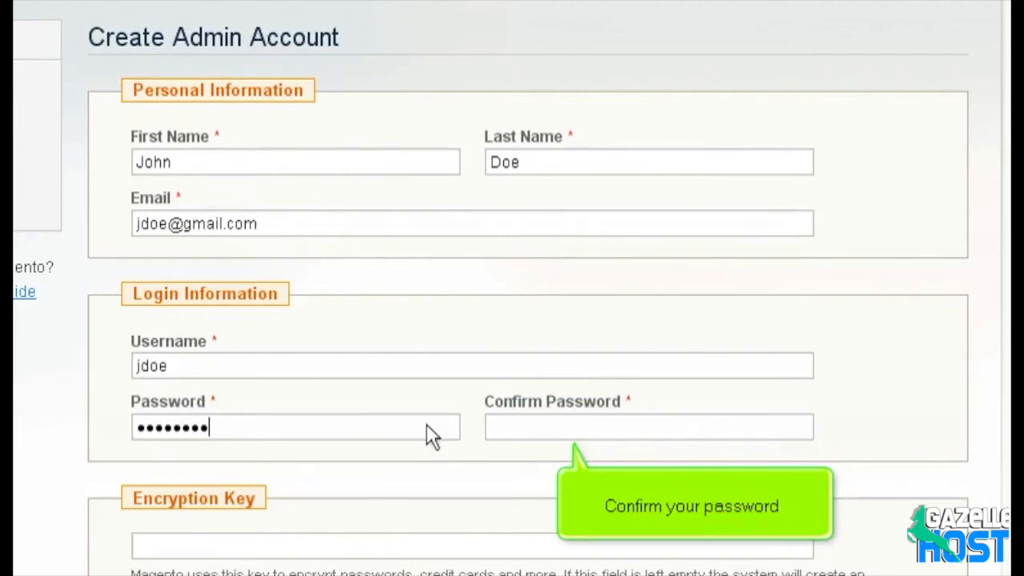
pyautogui.click(524, 429)
pyautogui.write('password1')
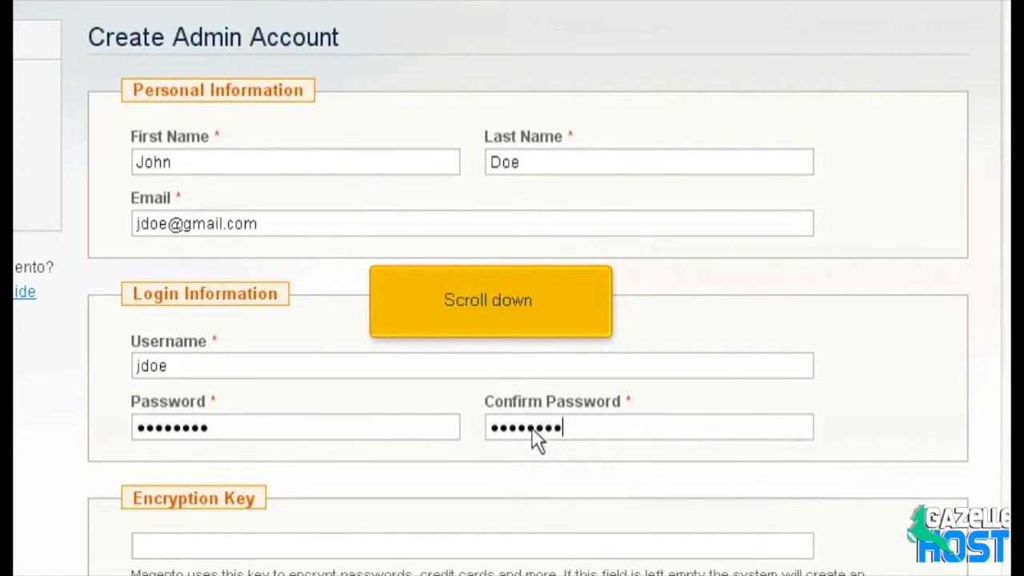
pyautogui.scroll(-3, 537, 438)
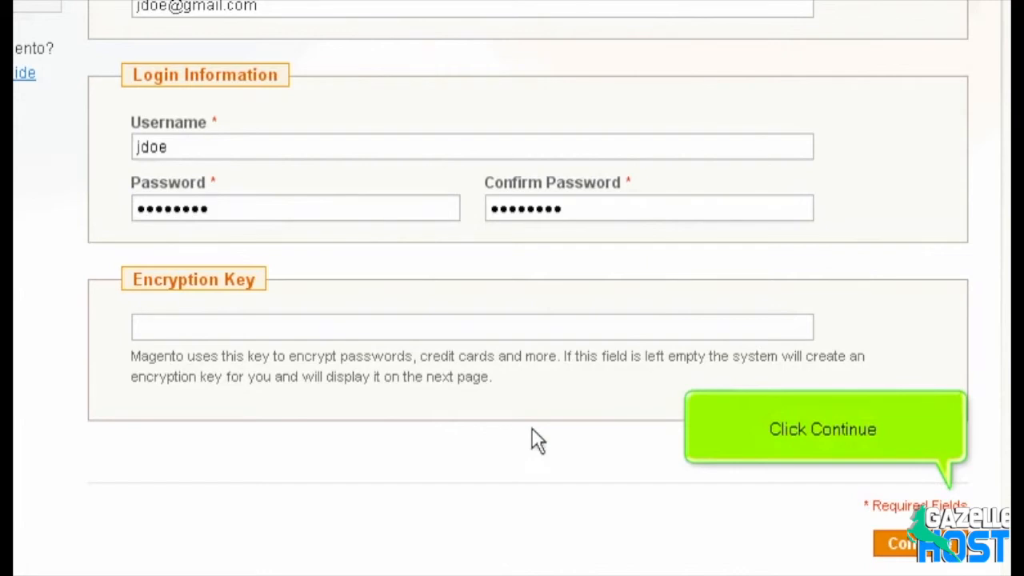
pyautogui.click(900, 544)
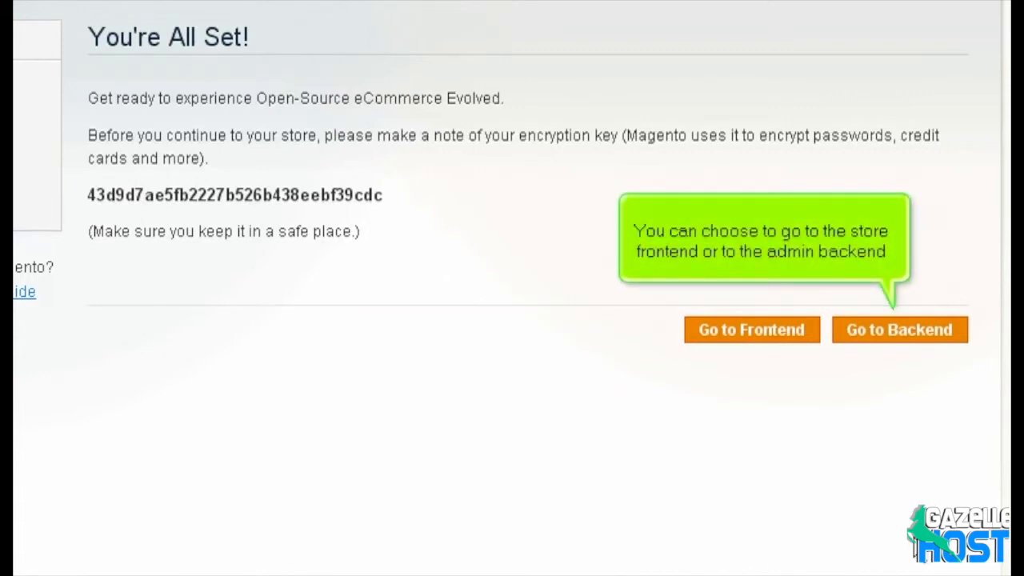
# - Go from the You're All Set! page to the Admin Panel login
pyautogui.click(908, 336)
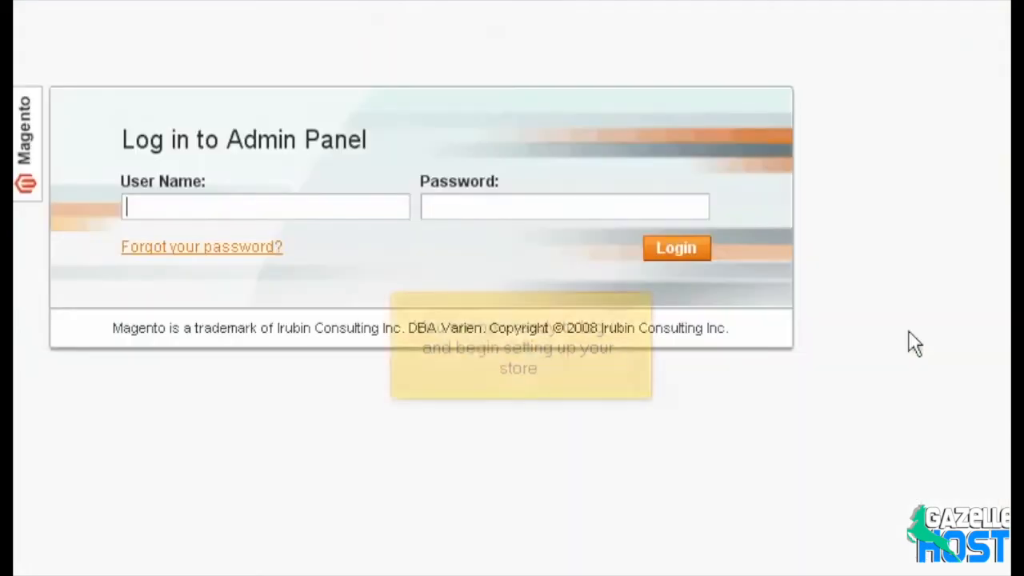